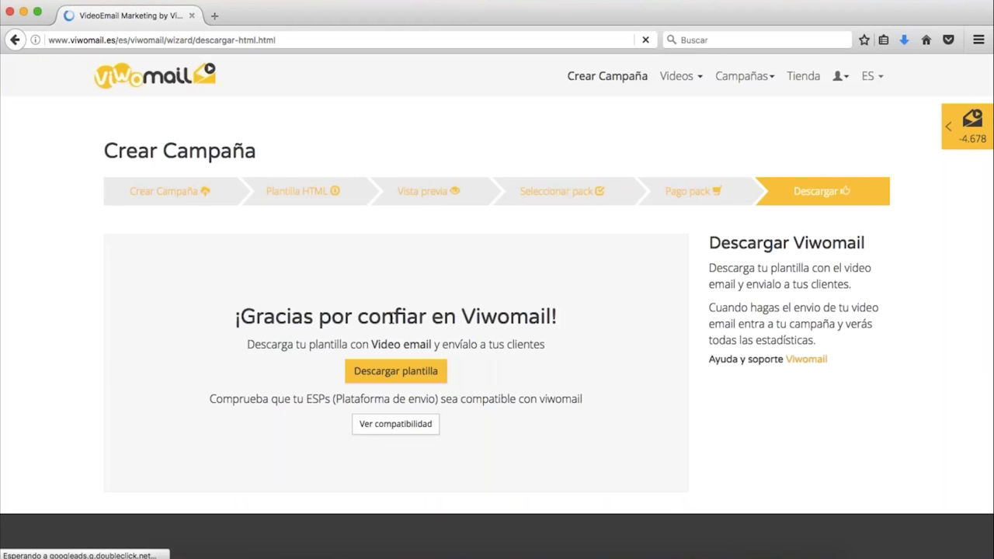
- Download the campaign's HTML template from Viwomail and save plantilla.html as a file
left_click(382, 378)
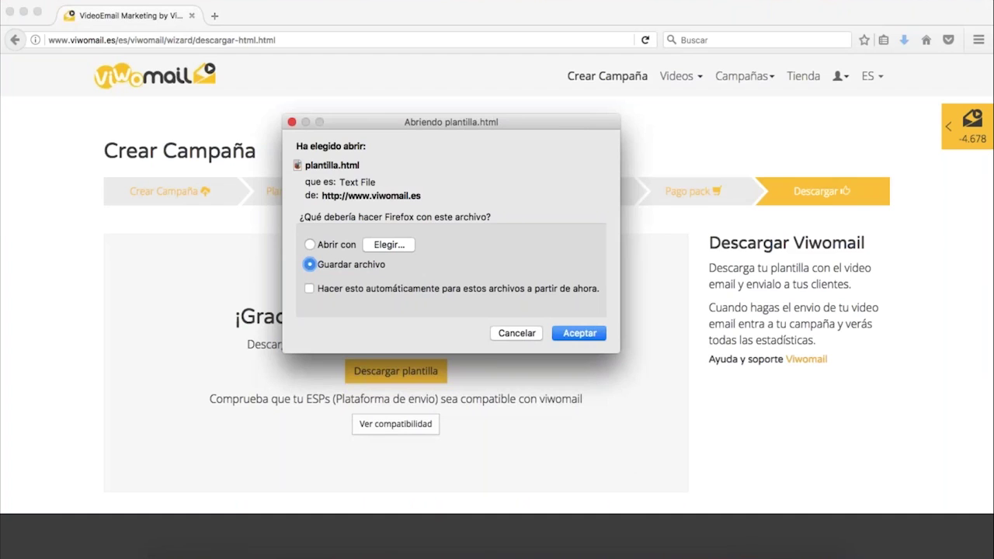
left_click(580, 332)
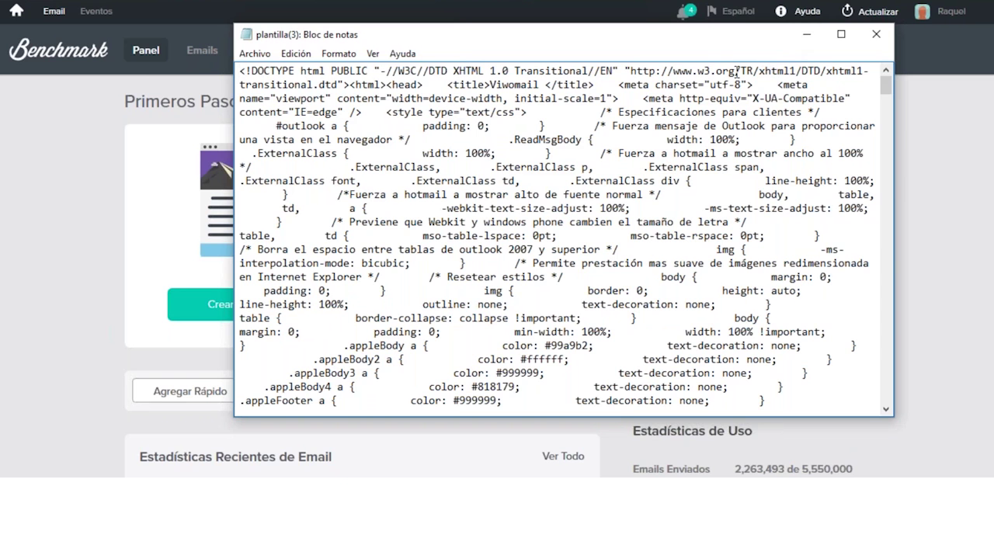
- Put the Notepad template aside and create a new email campaign in Benchmark using the HTML editor
left_click(808, 39)
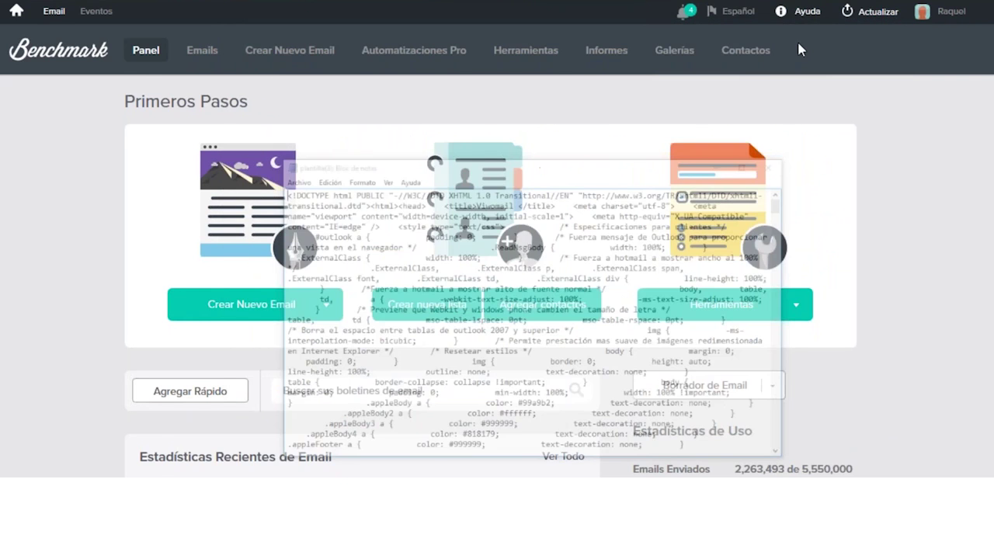
mouse_move(286, 78)
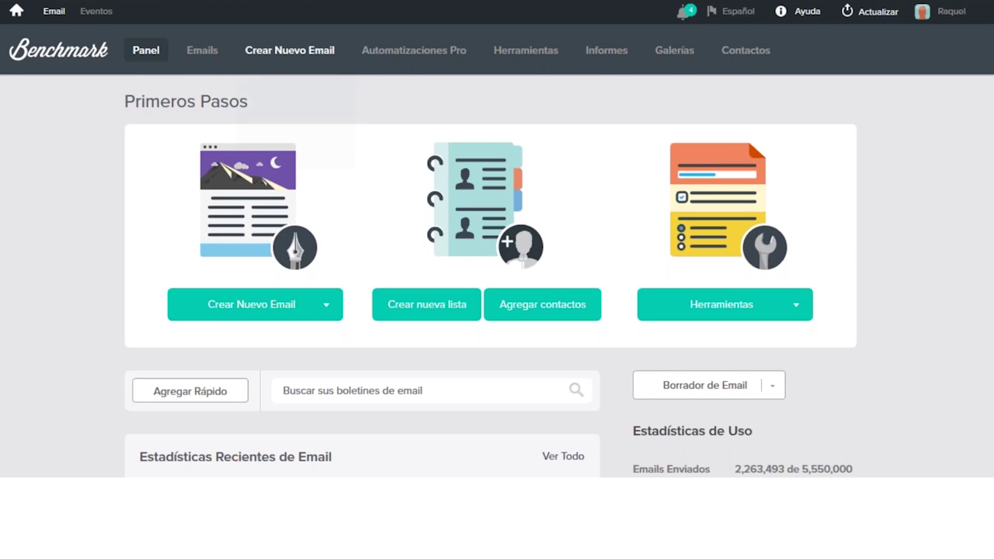
mouse_move(286, 51)
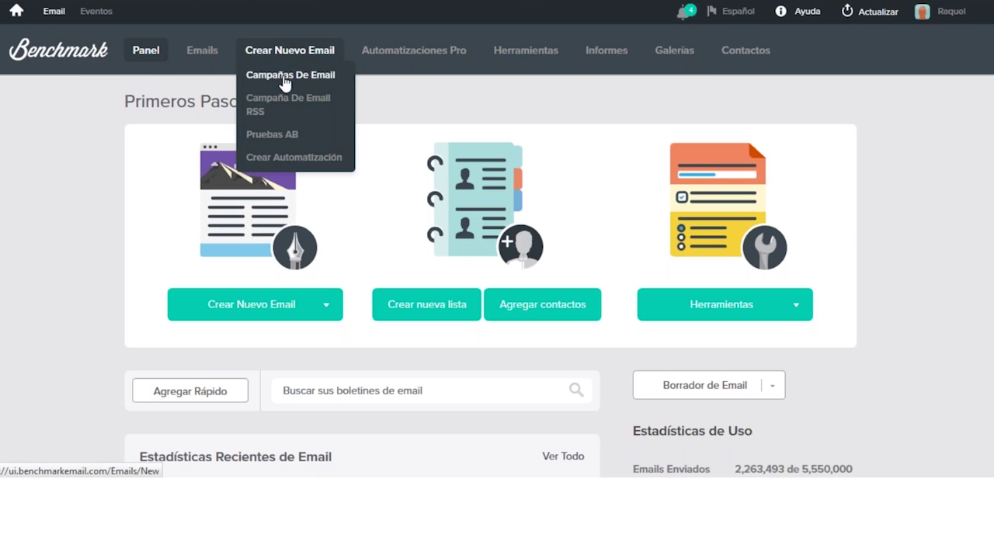
left_click(282, 76)
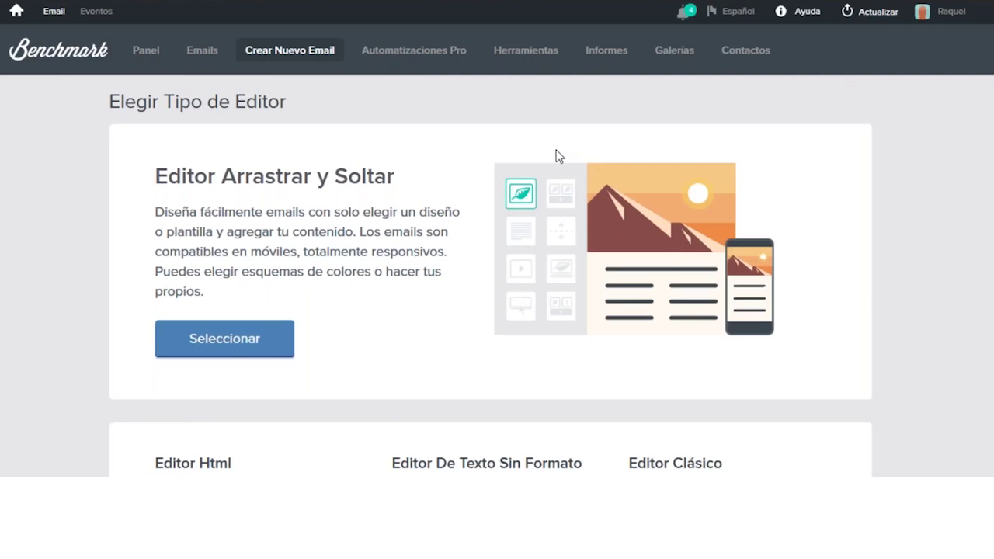
scroll(557, 156, "down", 2)
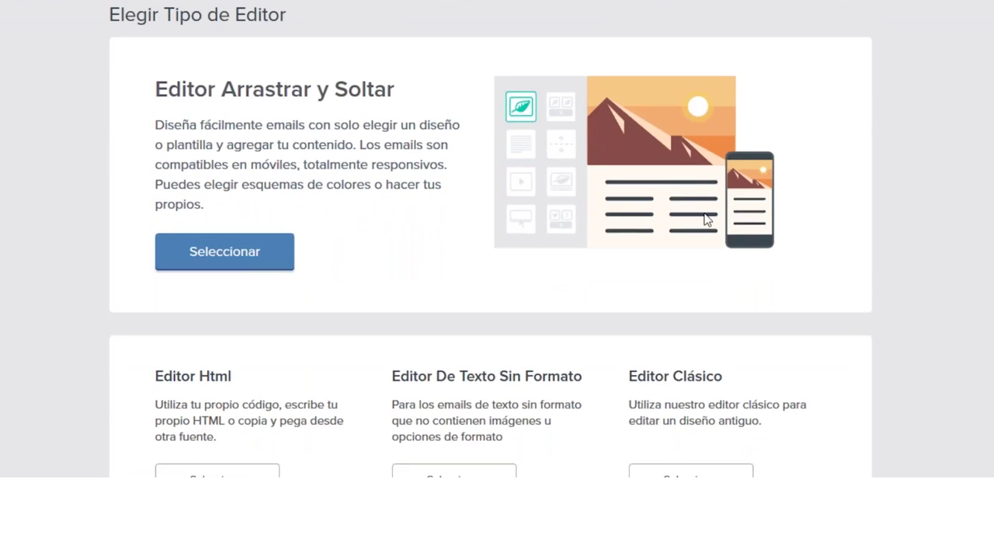
scroll(688, 169, "down", 1)
scroll(687, 169, "down", 2)
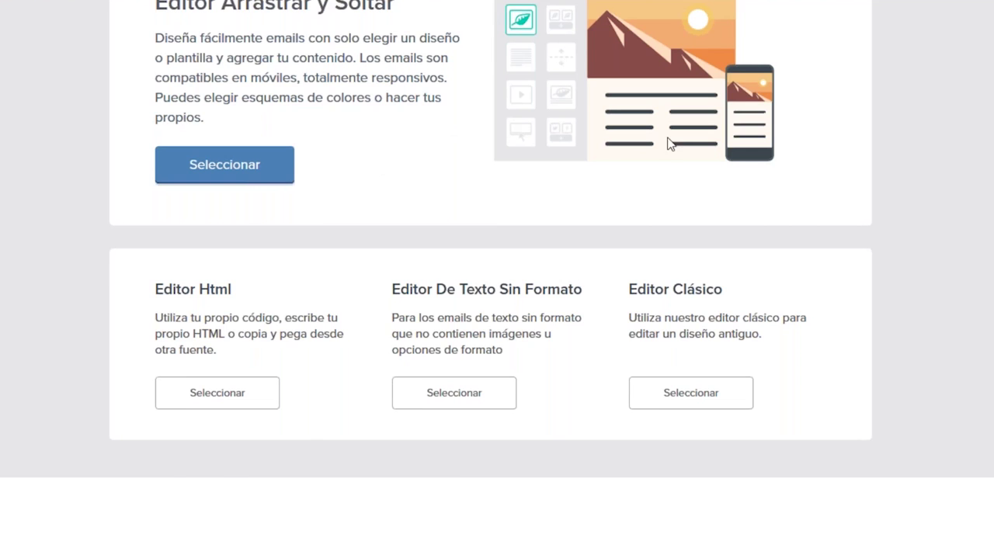
scroll(435, 150, "up", 1)
scroll(349, 217, "down", 1)
left_click(224, 399)
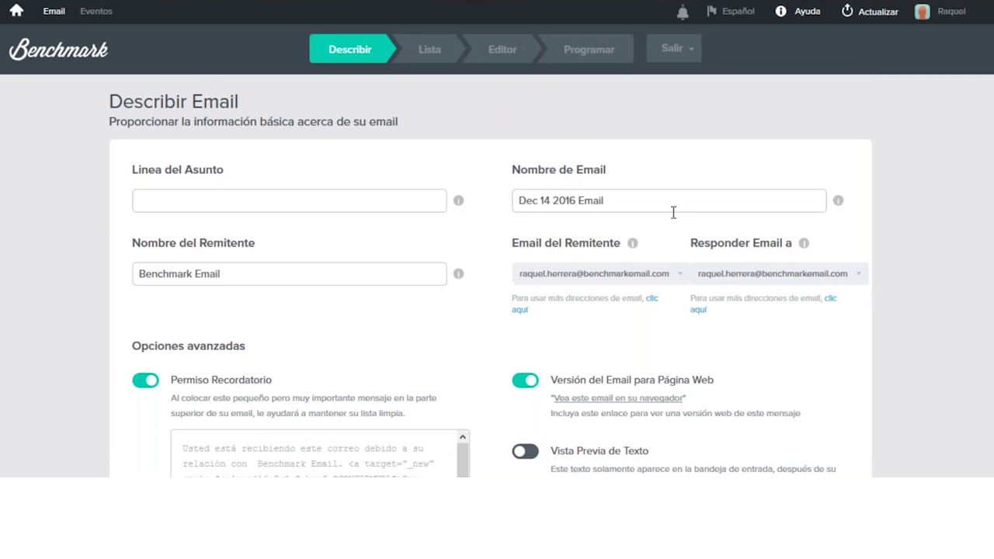
- Enter Test as the subject line of the email
left_click(342, 202)
type("Test")
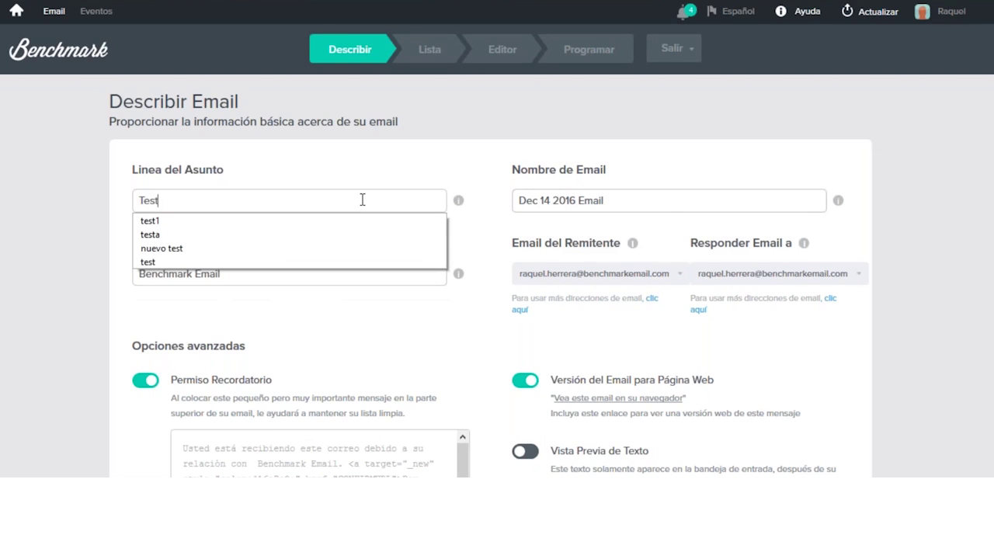
key("Tab")
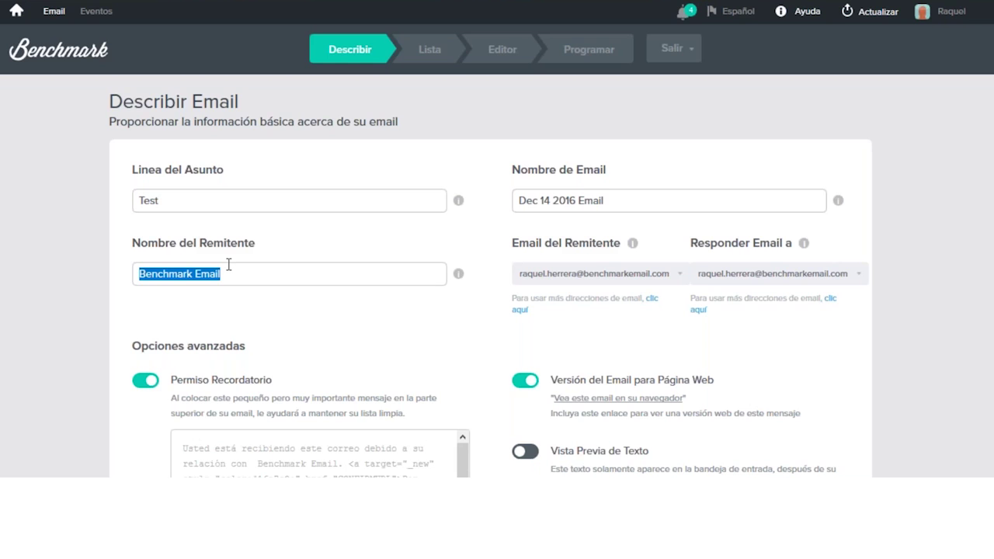
- Review the email name and sender details, and turn off the permission reminder in the advanced options
scroll(359, 239, "down", 2)
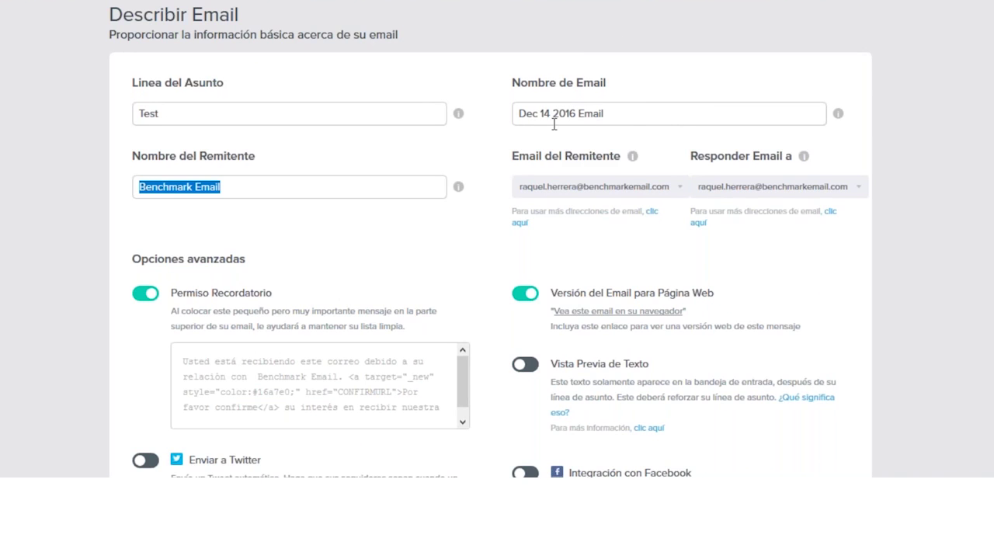
left_click_drag(612, 113, 517, 113)
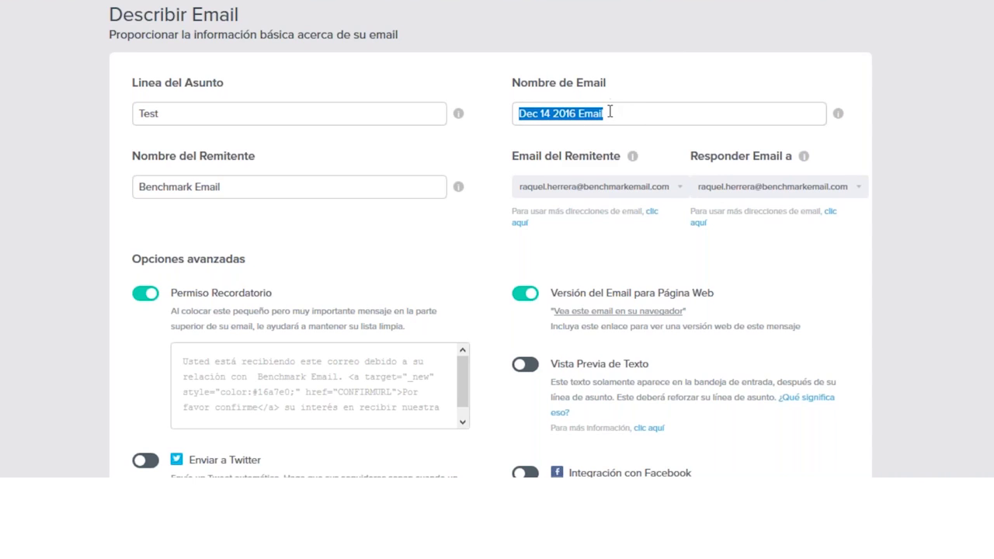
scroll(612, 104, "down", 1)
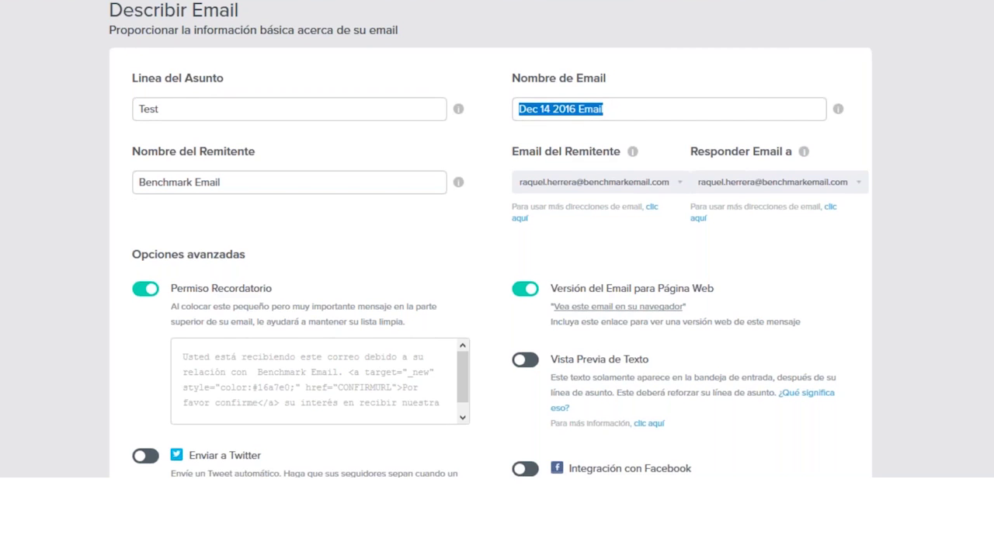
scroll(535, 153, "down", 3)
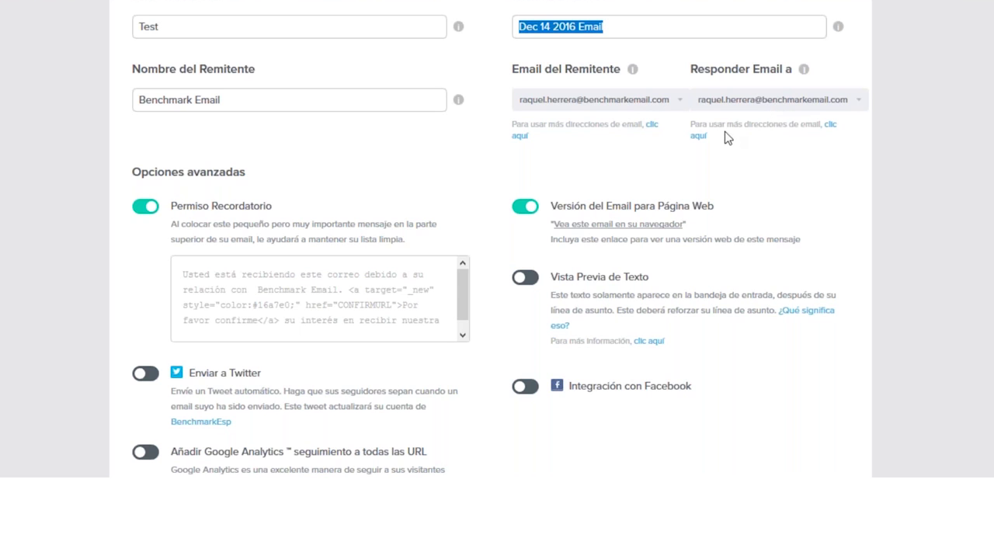
scroll(349, 165, "down", 1)
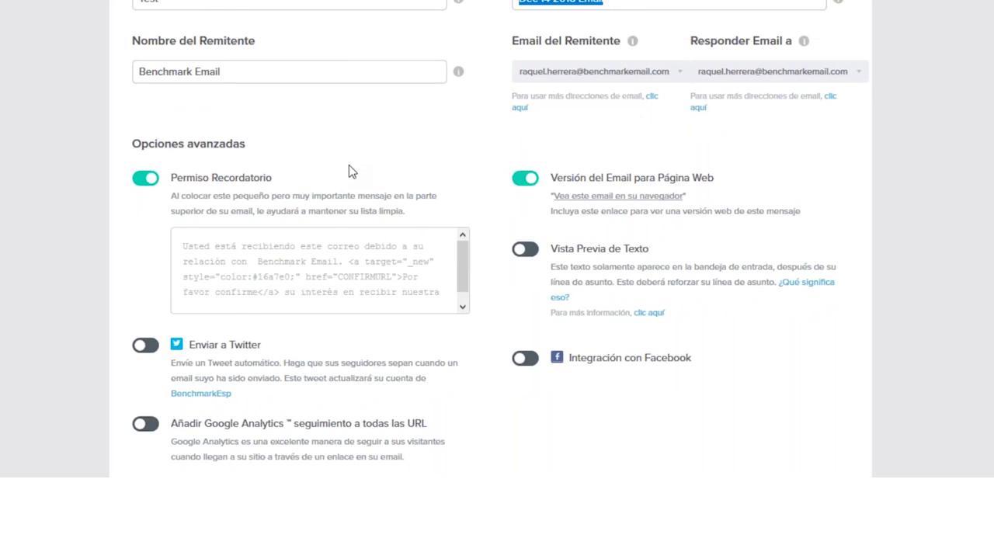
scroll(349, 165, "down", 4)
scroll(385, 150, "up", 2)
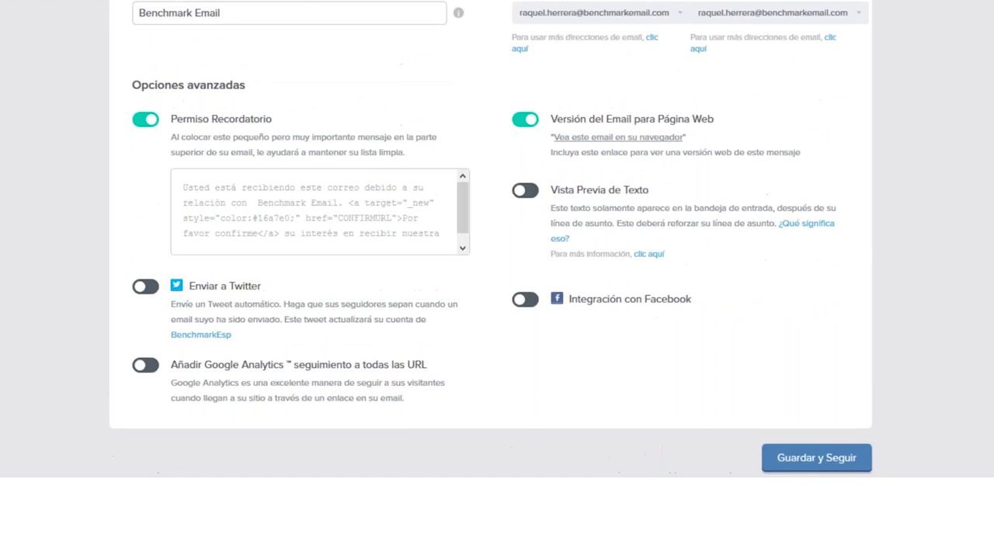
left_click(144, 122)
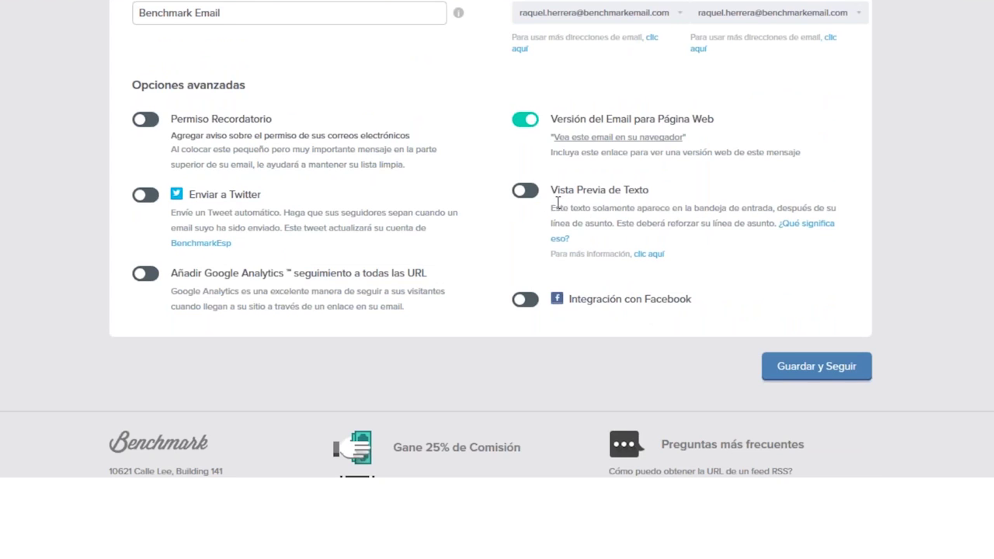
left_click(525, 190)
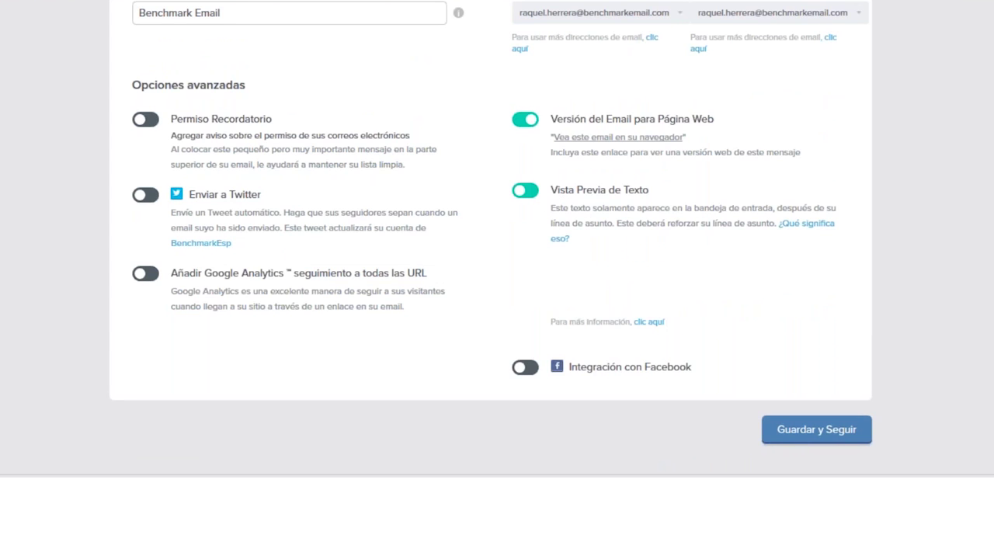
left_click(630, 275)
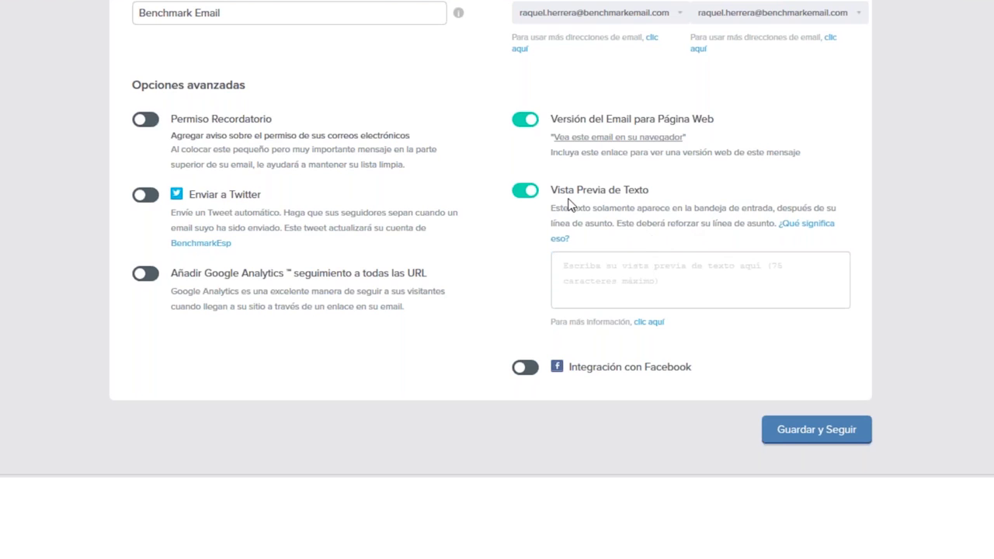
left_click(525, 191)
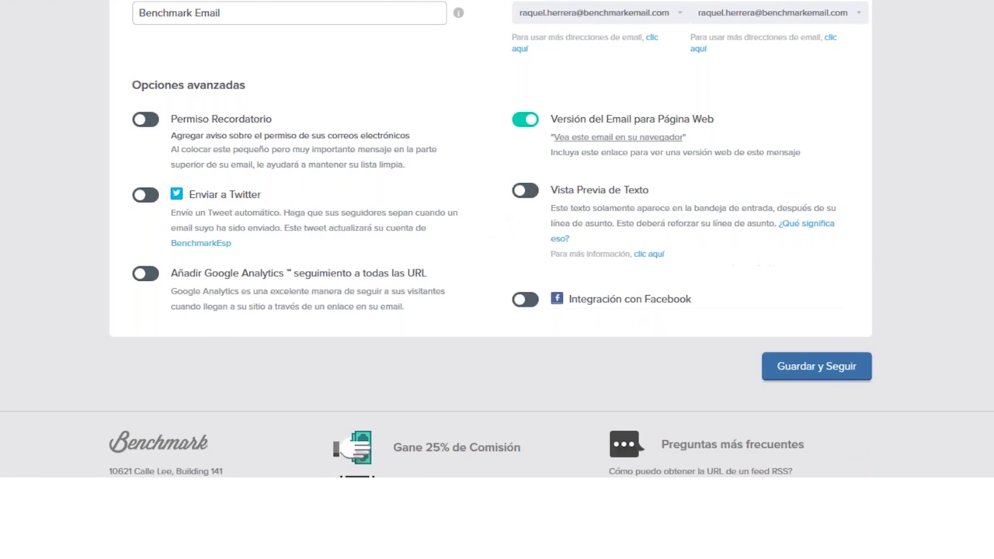
- Save the email description and choose Viwomail as the contact list, continuing to the editor
left_click(821, 362)
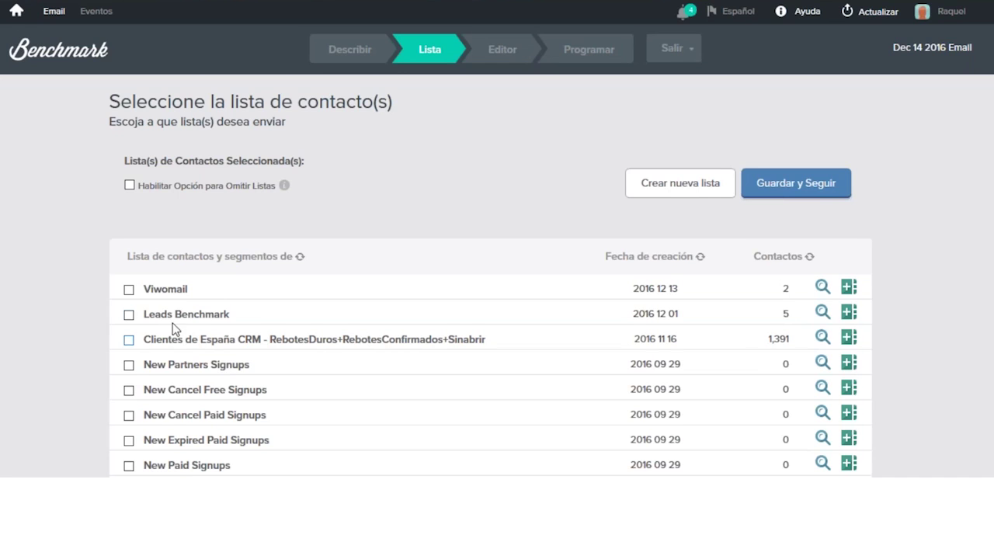
left_click(129, 290)
left_click(793, 189)
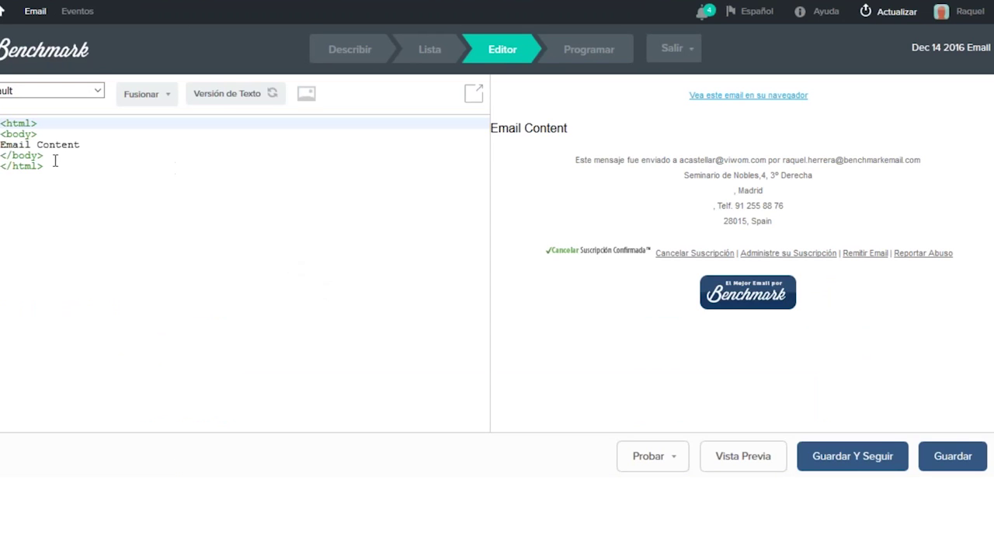
- Switch to Notepad and copy the entire HTML code of the plantilla(3) template
left_click_drag(44, 166, 1, 124)
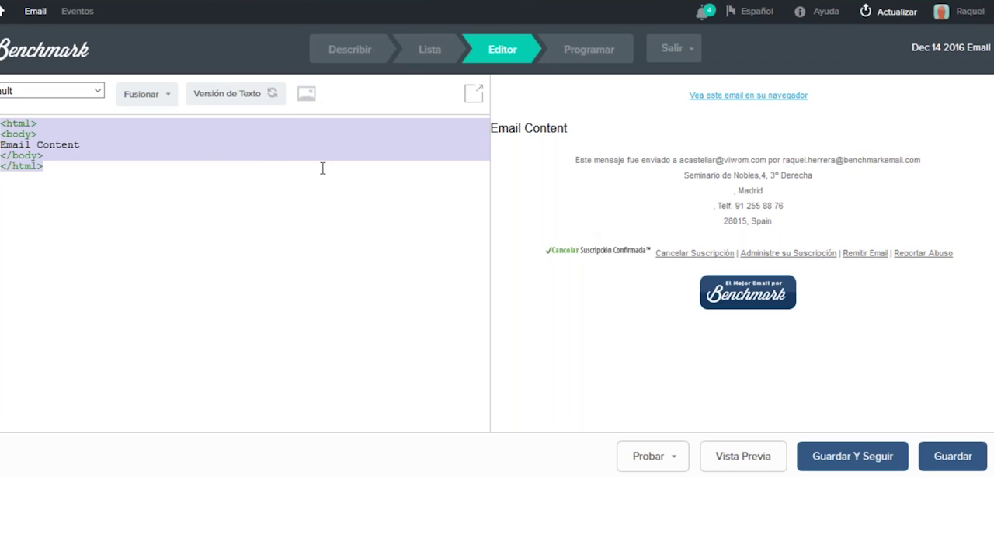
key("alt+Tab")
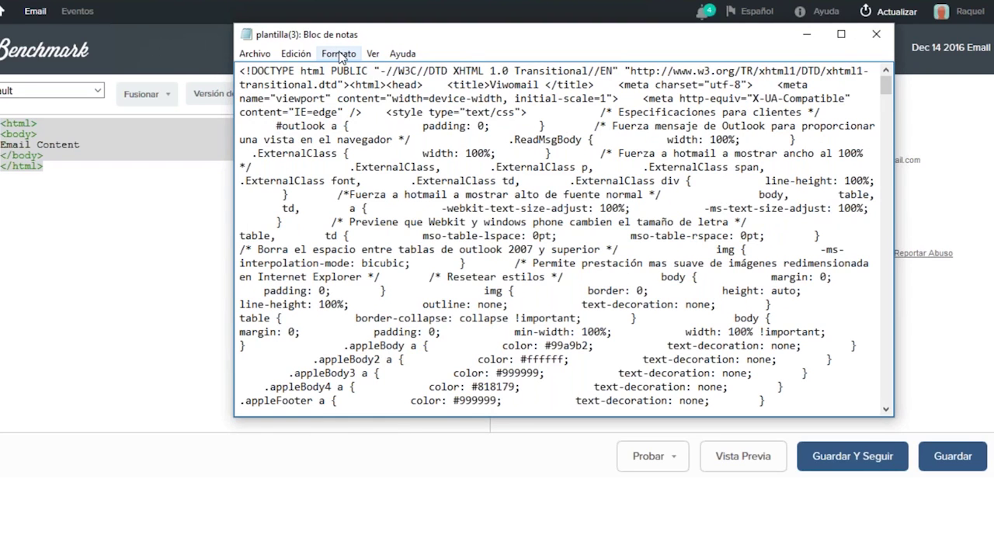
left_click(296, 53)
left_click(340, 239)
left_click(296, 54)
left_click(315, 111)
- Replace the placeholder code in the Benchmark HTML editor with the copied template code and save the email
left_click(47, 166)
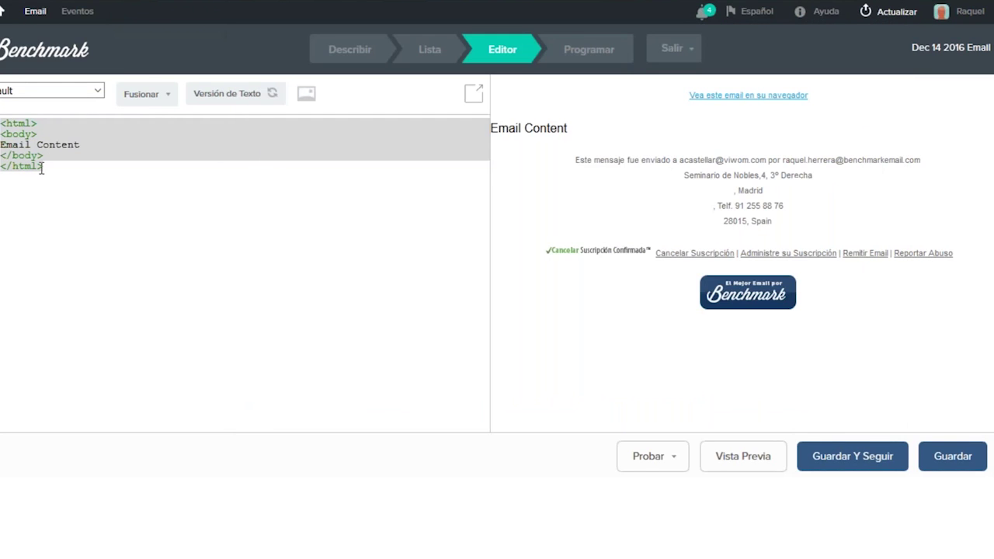
key("ctrl+a")
key("ctrl+v")
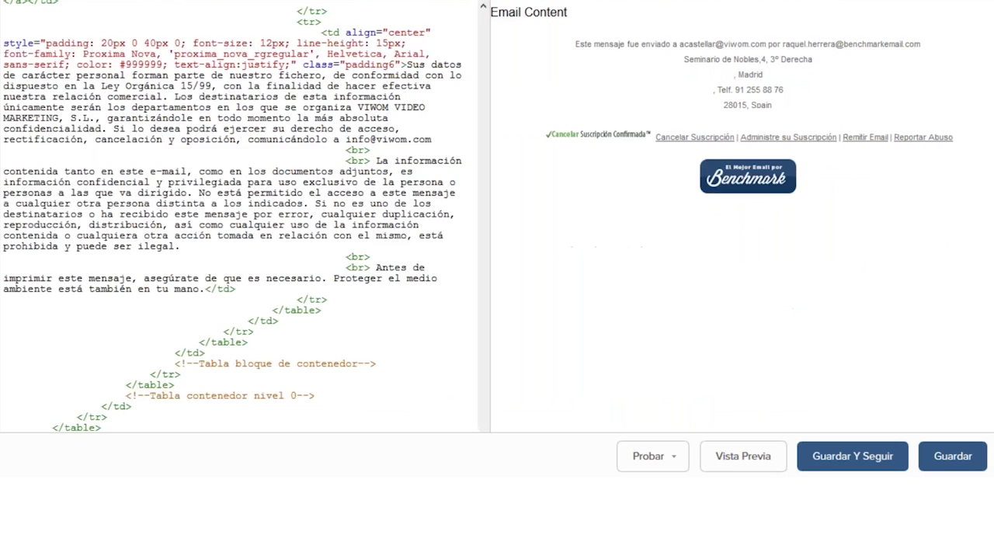
left_click(963, 459)
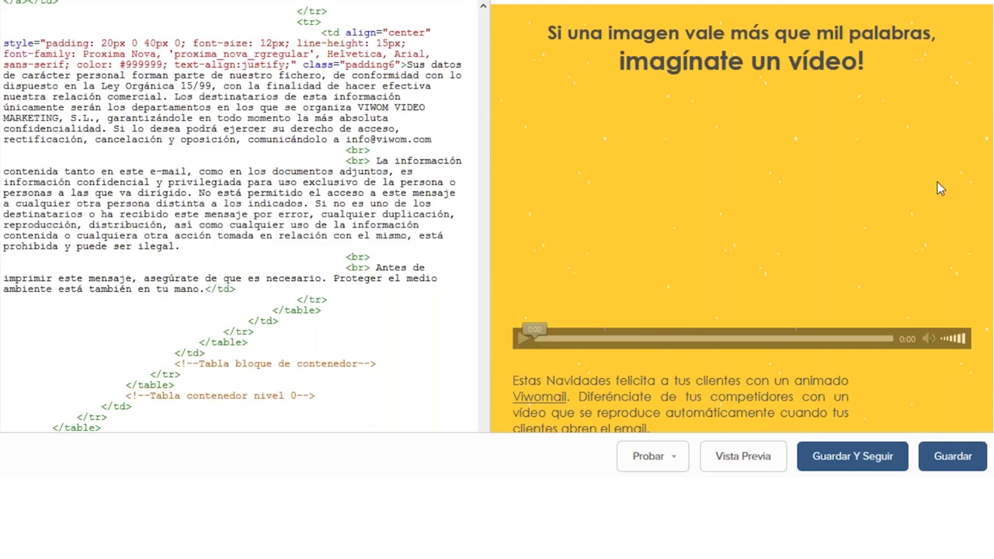
- Check the video playback and layout in the email preview, and save the email to continue to scheduling
left_click(853, 162)
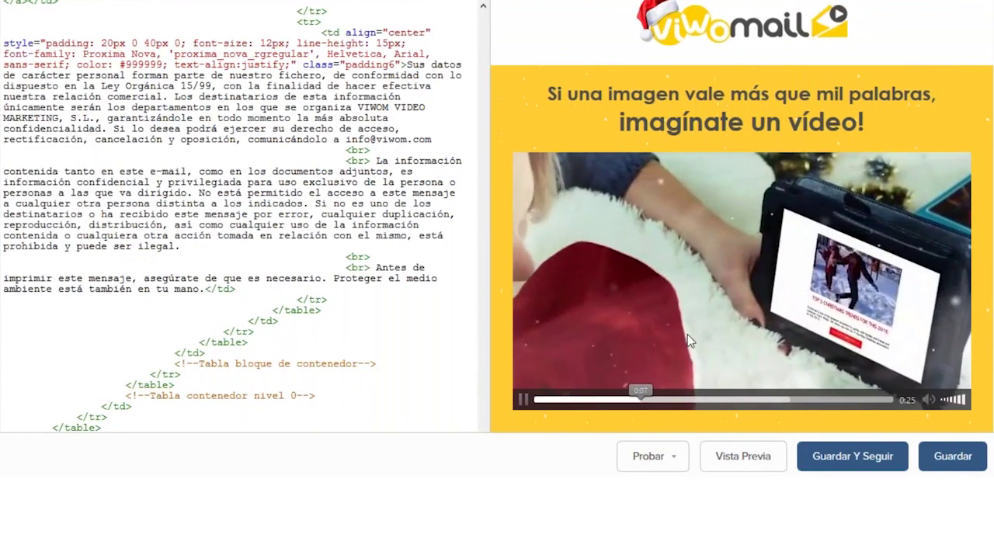
left_click(522, 399)
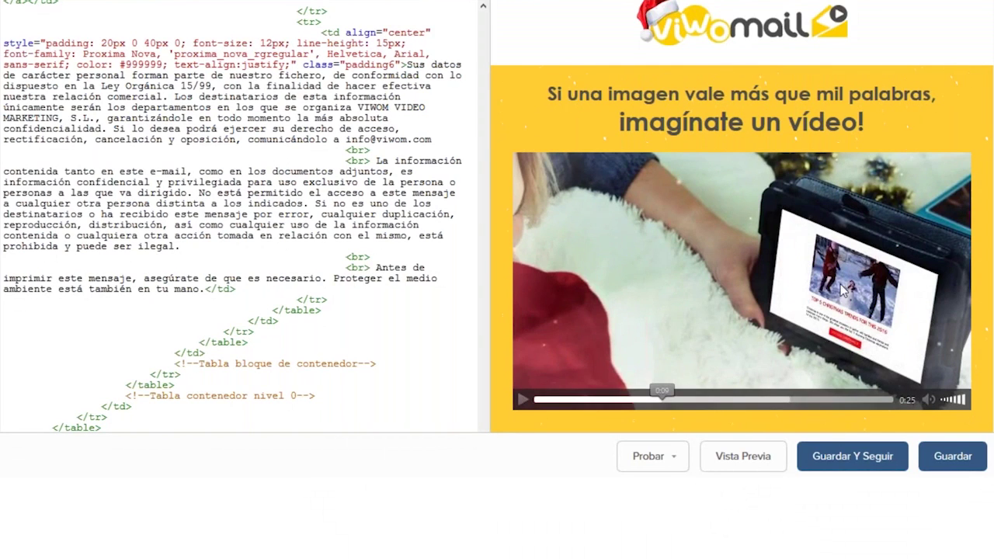
scroll(767, 221, "down", 4)
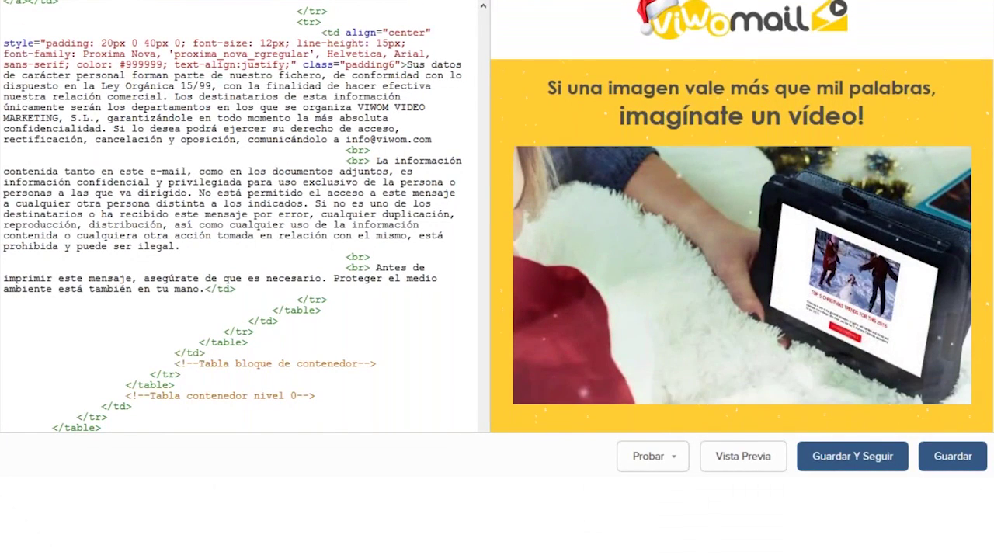
scroll(767, 221, "down", 5)
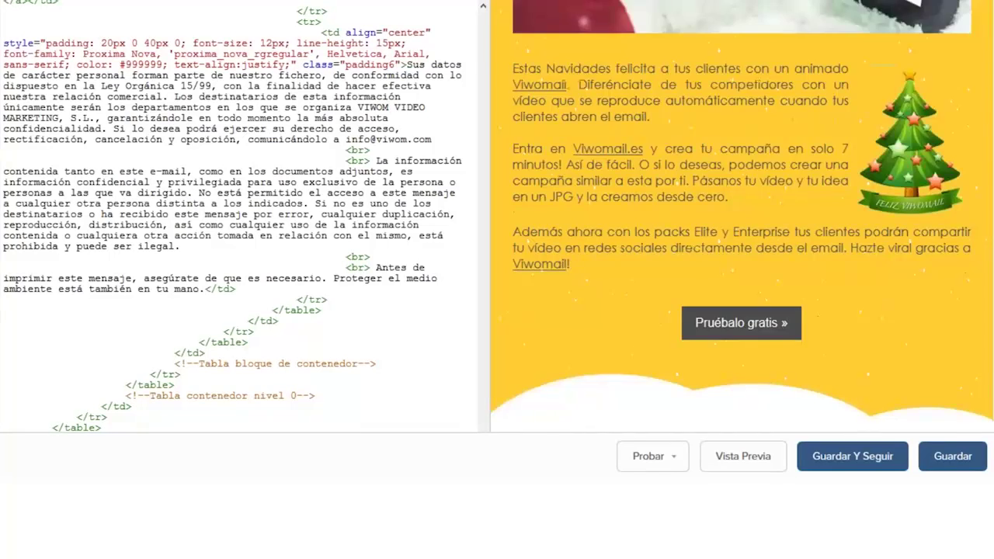
scroll(708, 415, "down", 2)
scroll(708, 415, "up", 8)
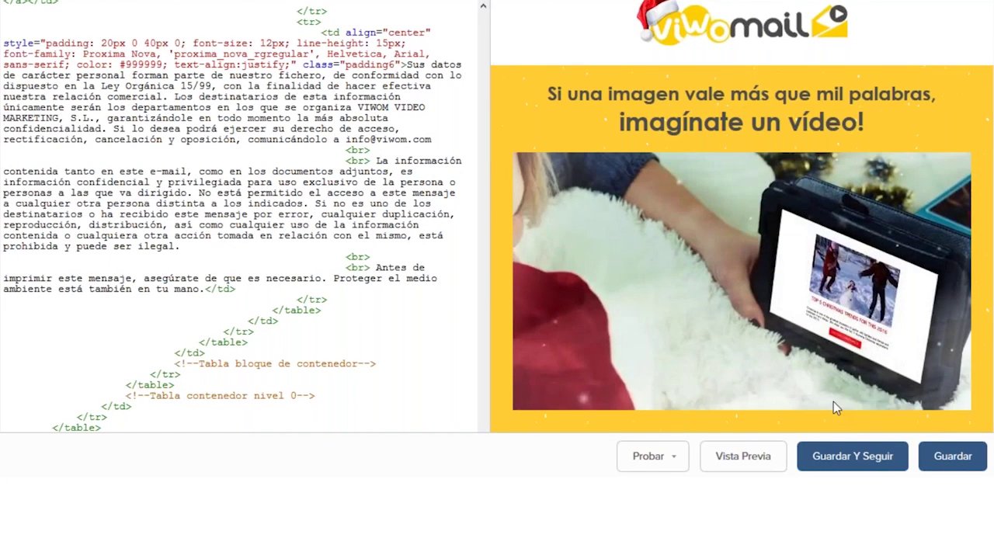
left_click(878, 461)
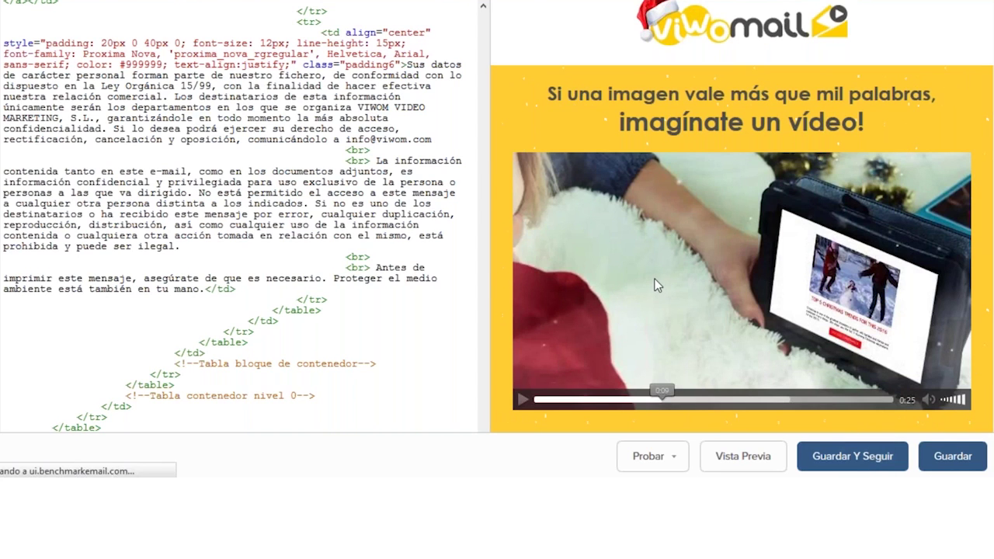